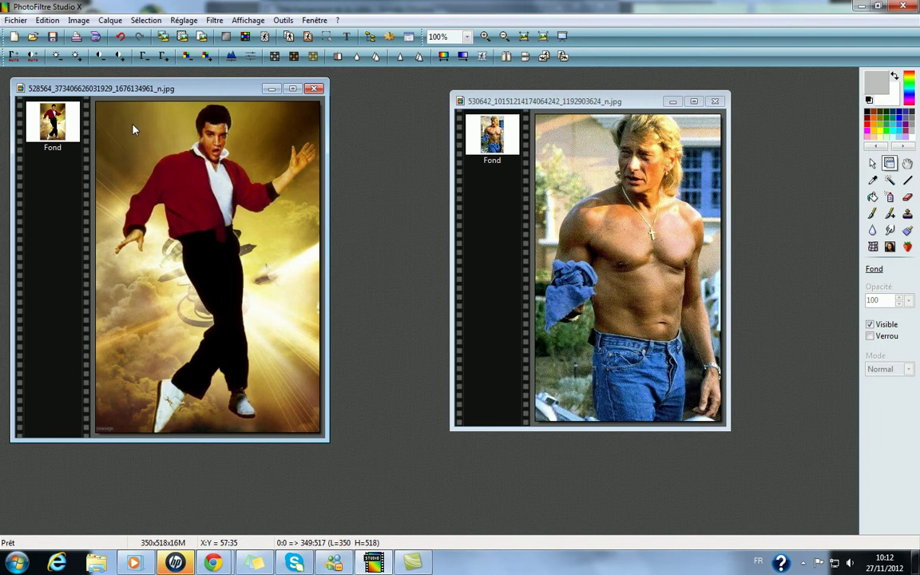
# Step: Duplicate the background layer of the image showing the man in the red jacket
pyautogui.rightClick(52, 124)
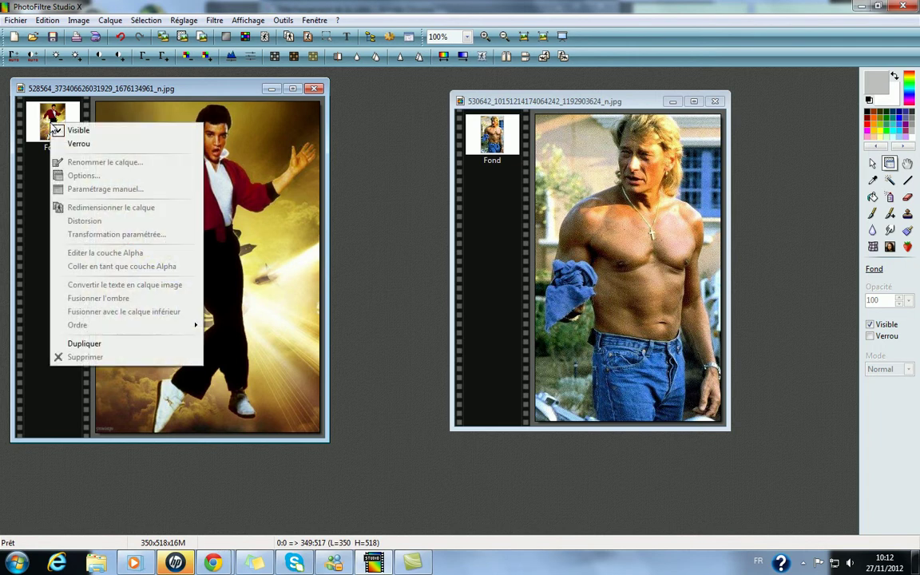
pyautogui.click(81, 344)
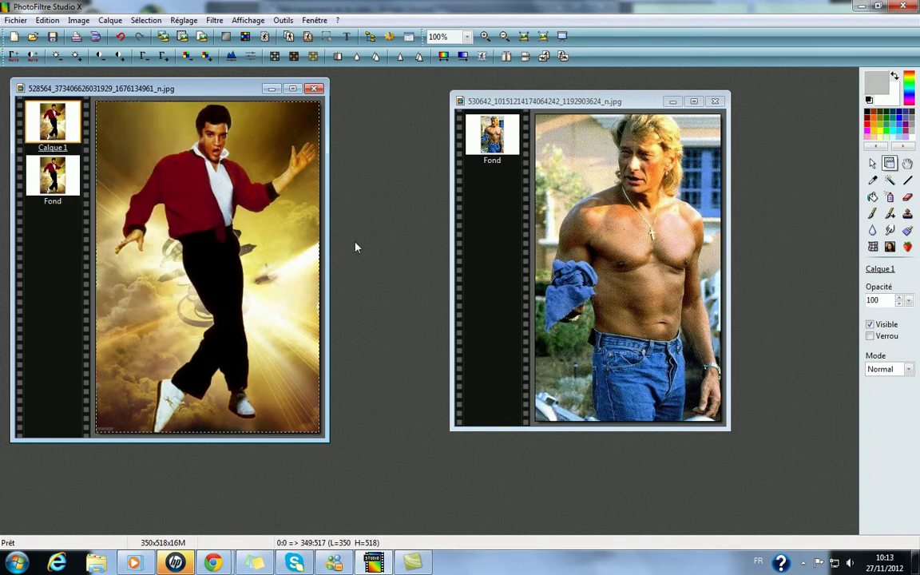
# Step: Add the first name as red text and position it in the image's lower-right corner with only its first four letters showing
pyautogui.click(349, 37)
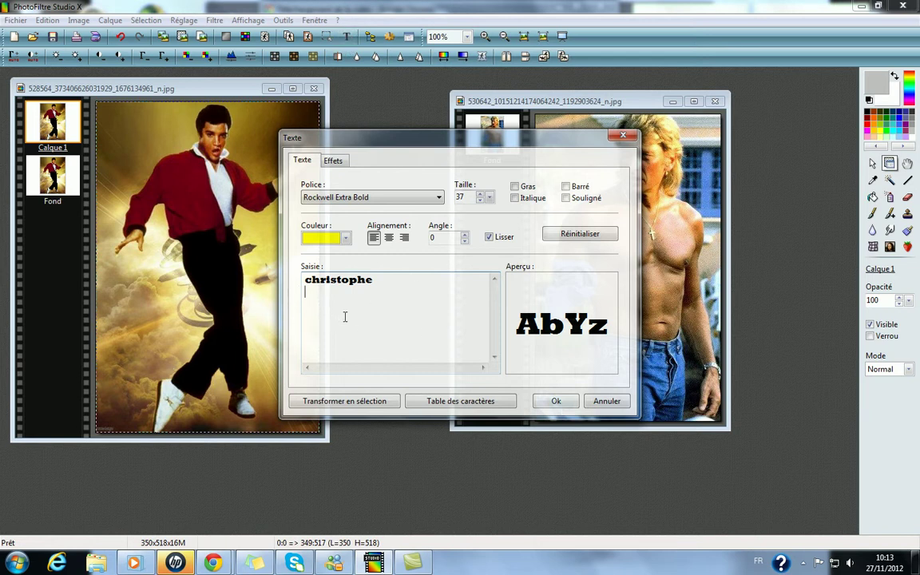
pyautogui.click(554, 402)
pyautogui.click(346, 238)
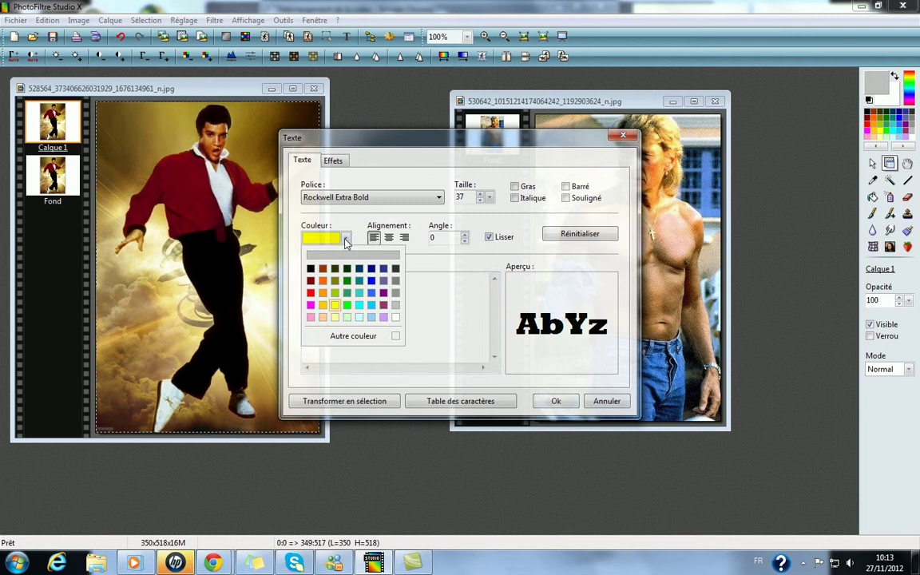
pyautogui.click(311, 292)
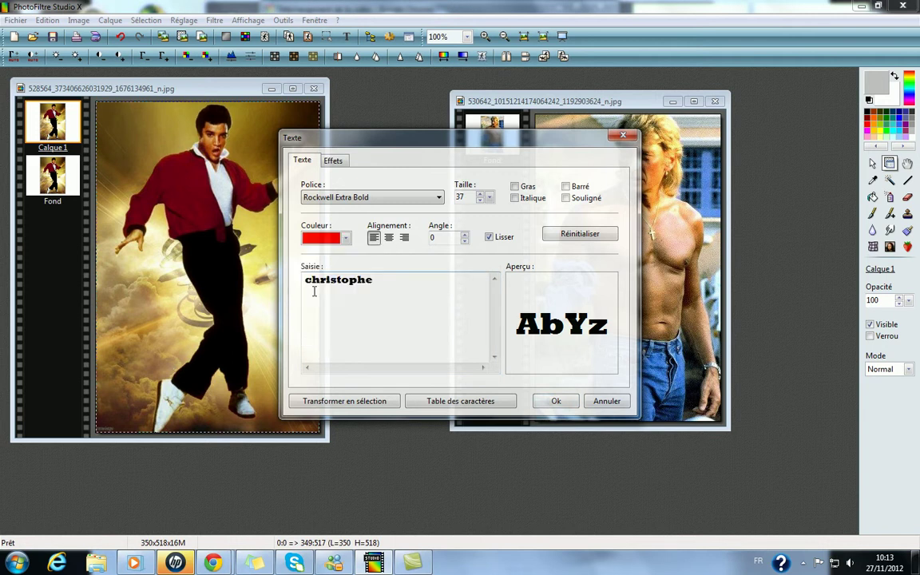
pyautogui.click(554, 401)
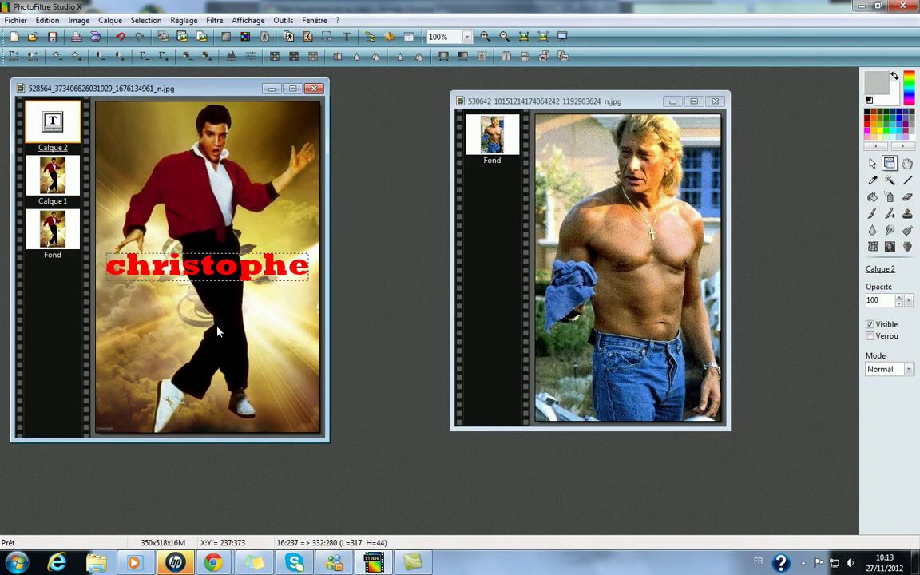
pyautogui.moveTo(191, 264); pyautogui.dragTo(330, 416)
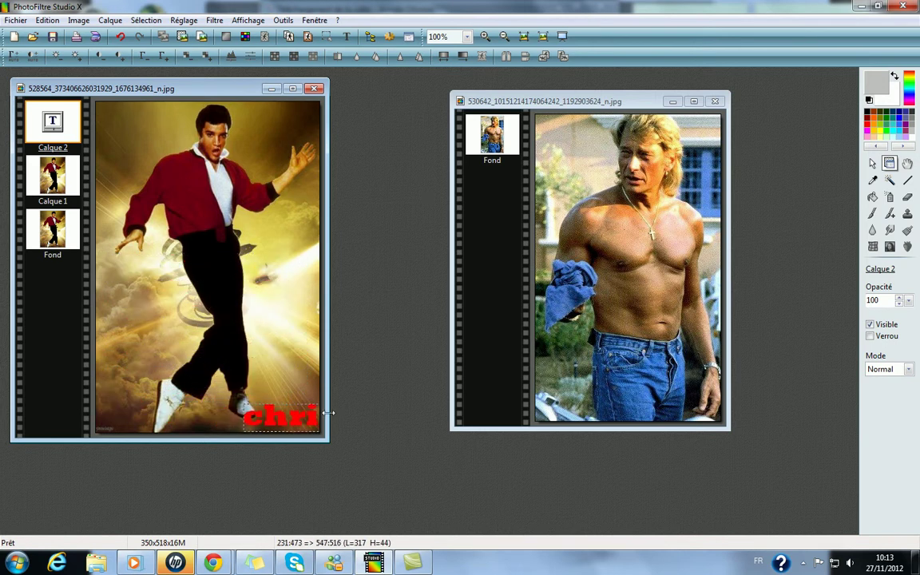
pyautogui.moveTo(298, 419)
pyautogui.mouseDown()
pyautogui.moveTo(181, 317)
pyautogui.moveTo(128, 293)
pyautogui.moveTo(247, 421)
pyautogui.moveTo(334, 421)
pyautogui.moveTo(355, 431)
pyautogui.moveTo(299, 423)
pyautogui.mouseUp()
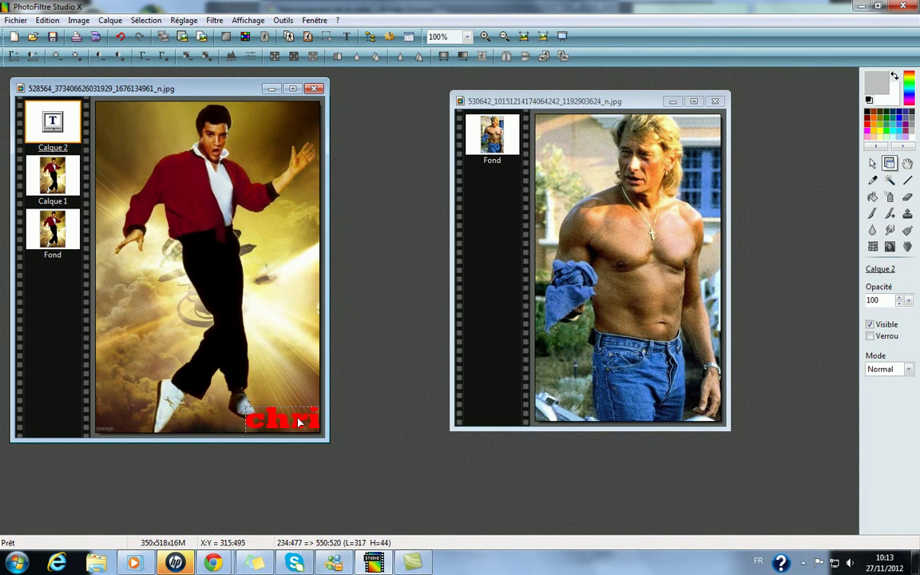
# Step: Duplicate the Calque 1 image layer and move the copy above the text layer
pyautogui.click(67, 184)
pyautogui.rightClick(67, 184)
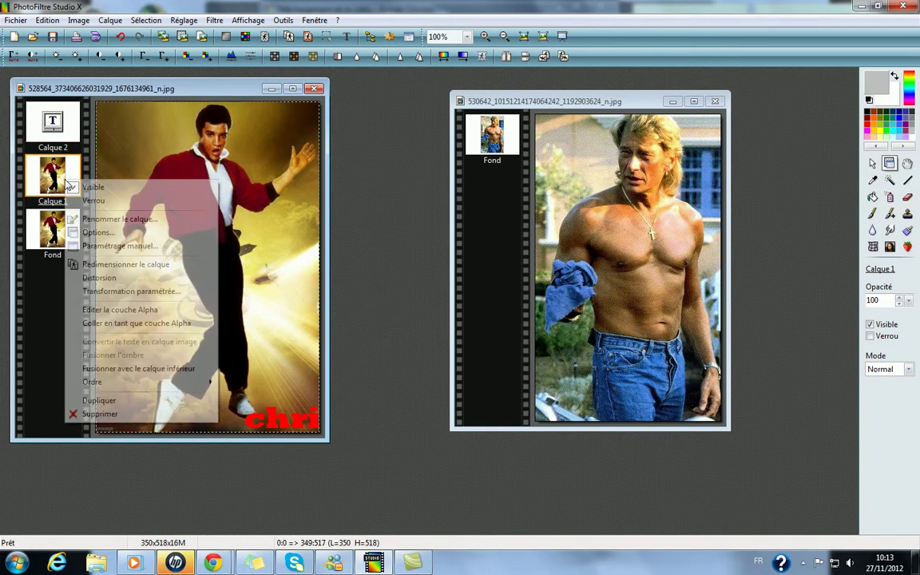
pyautogui.click(93, 400)
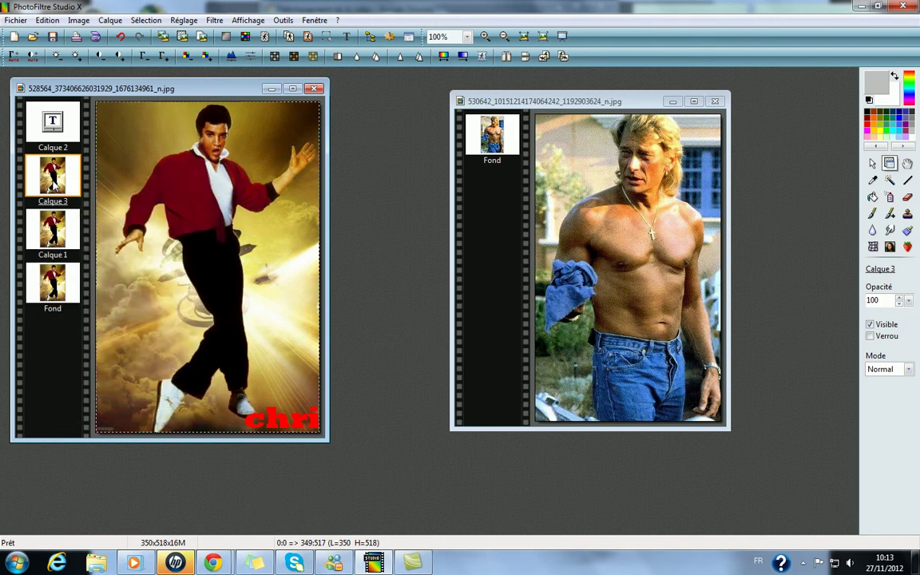
pyautogui.moveTo(52, 180); pyautogui.dragTo(51, 121)
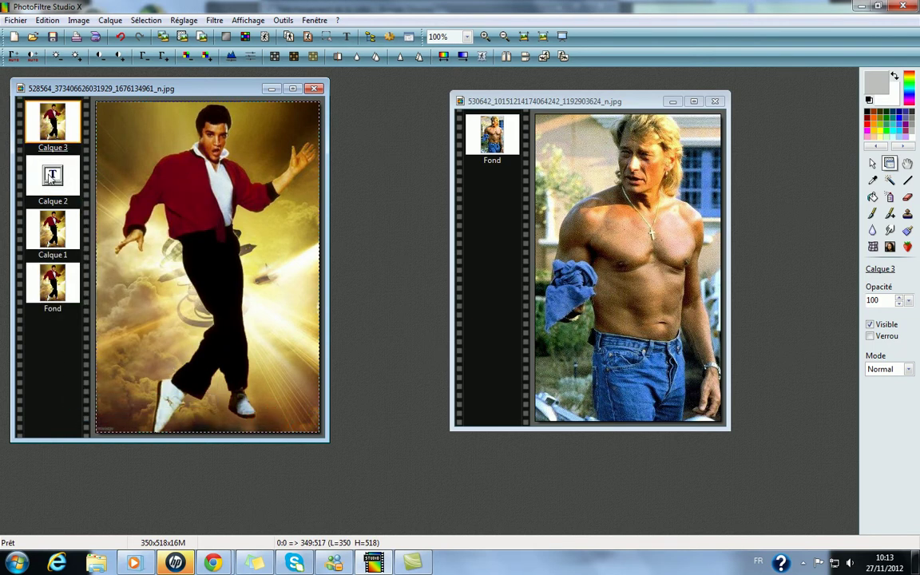
# Step: Duplicate the Calque 2 text layer, raise the copy to the top, and shift its text left until seven letters show
pyautogui.click(53, 187)
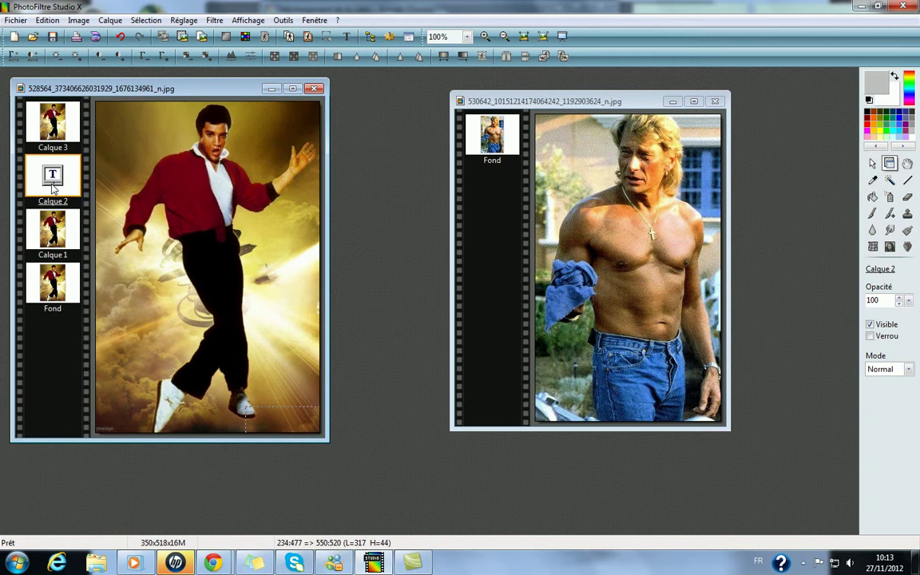
pyautogui.rightClick(52, 186)
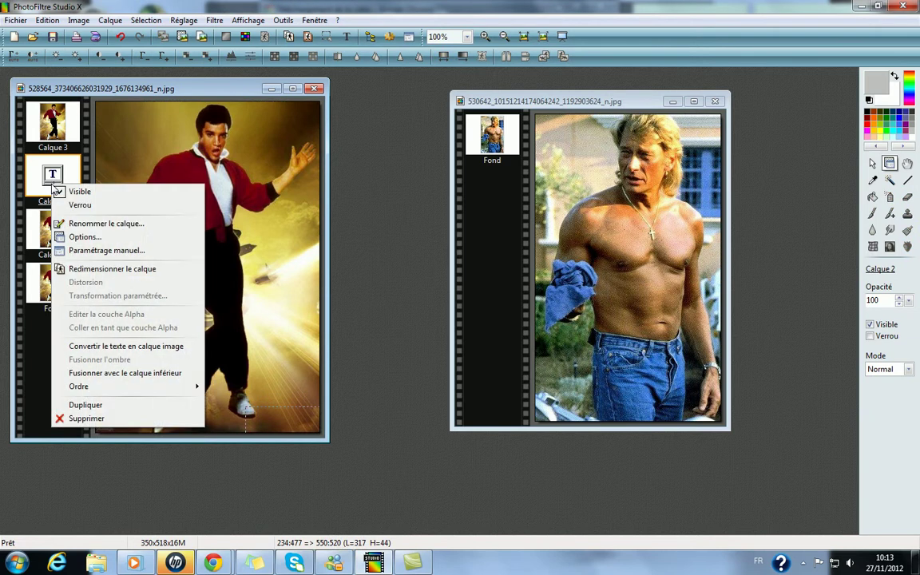
pyautogui.click(80, 406)
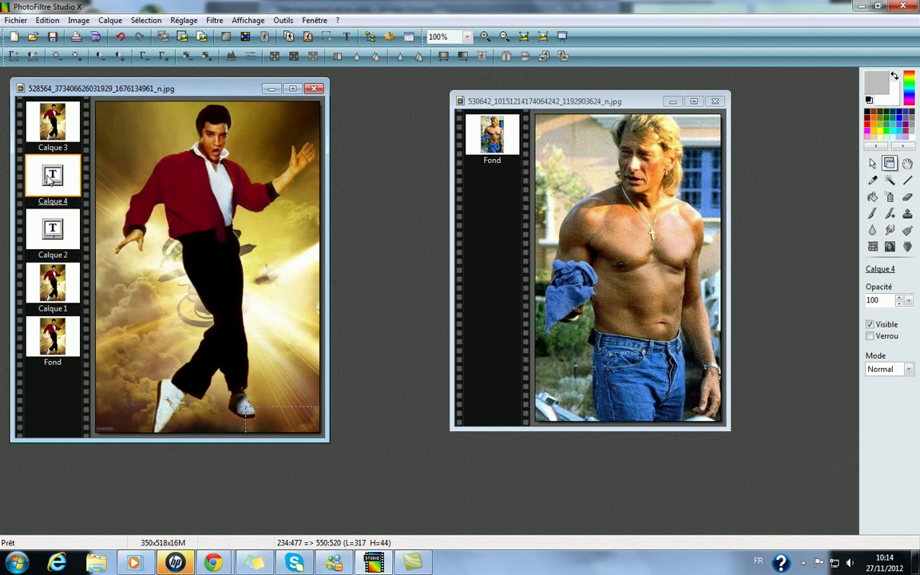
pyautogui.moveTo(49, 179); pyautogui.dragTo(50, 126)
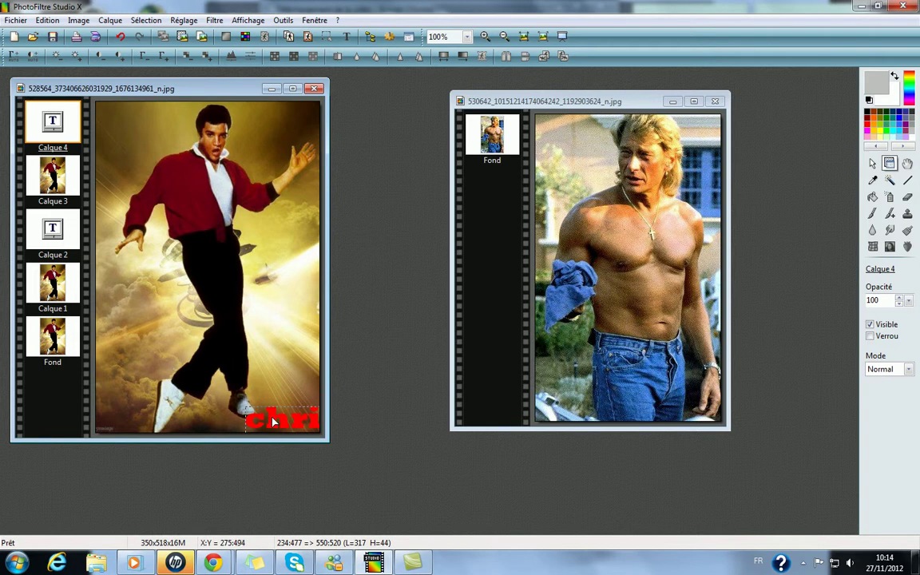
pyautogui.moveTo(268, 421); pyautogui.dragTo(216, 422)
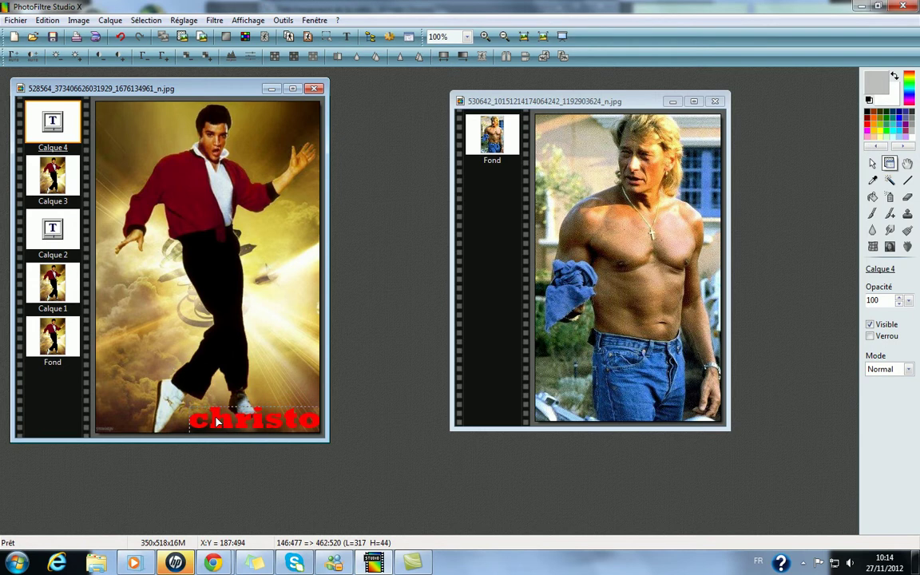
# Step: Duplicate the Calque 3 image layer and move the copy to the top of the layer stack
pyautogui.click(68, 194)
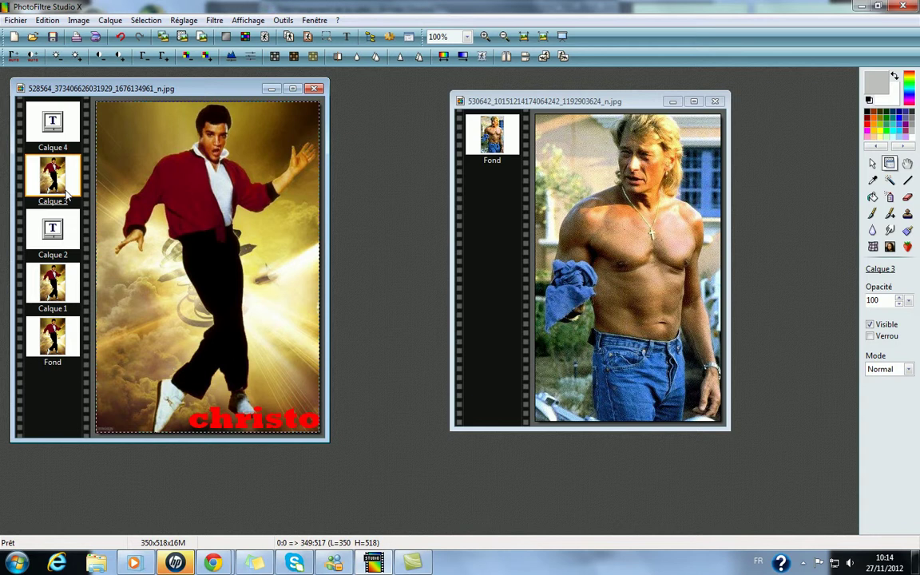
pyautogui.rightClick(67, 193)
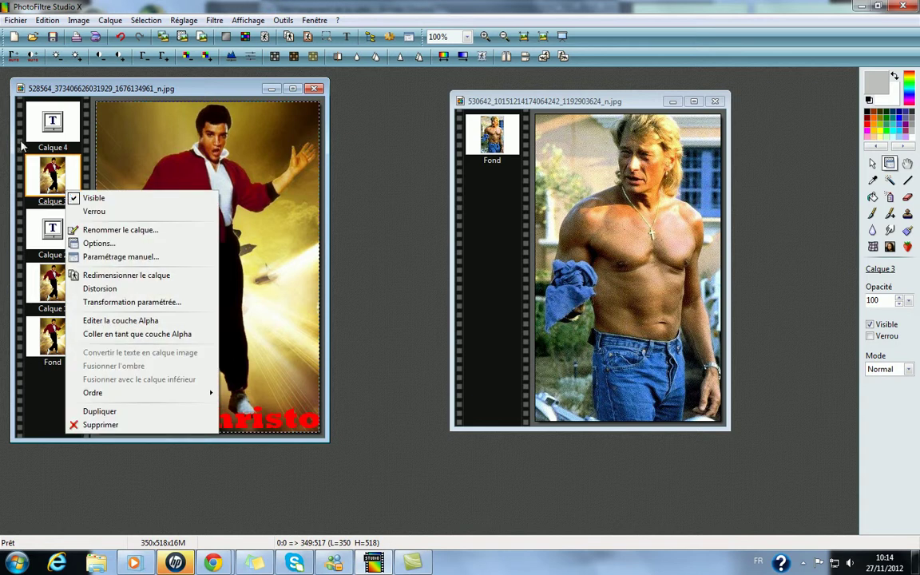
pyautogui.click(99, 412)
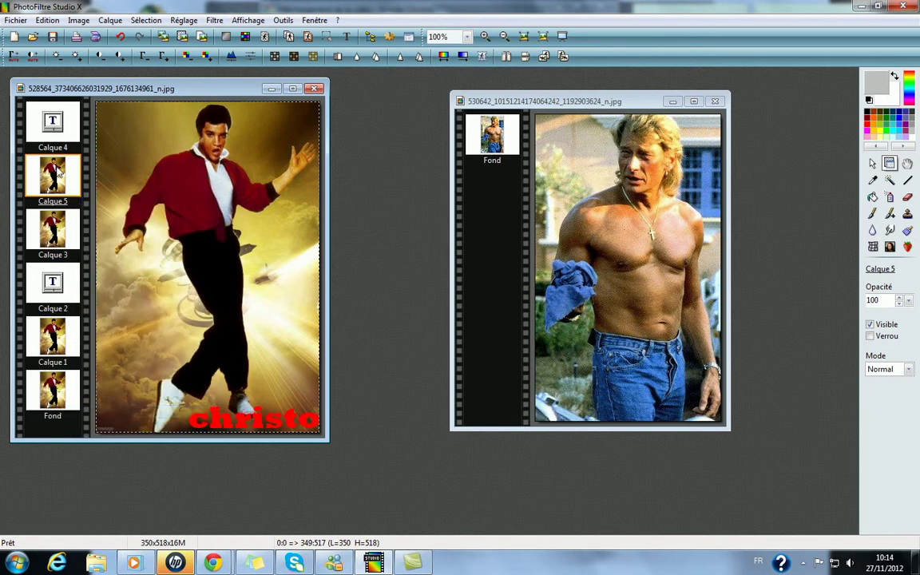
pyautogui.moveTo(59, 172); pyautogui.dragTo(51, 121)
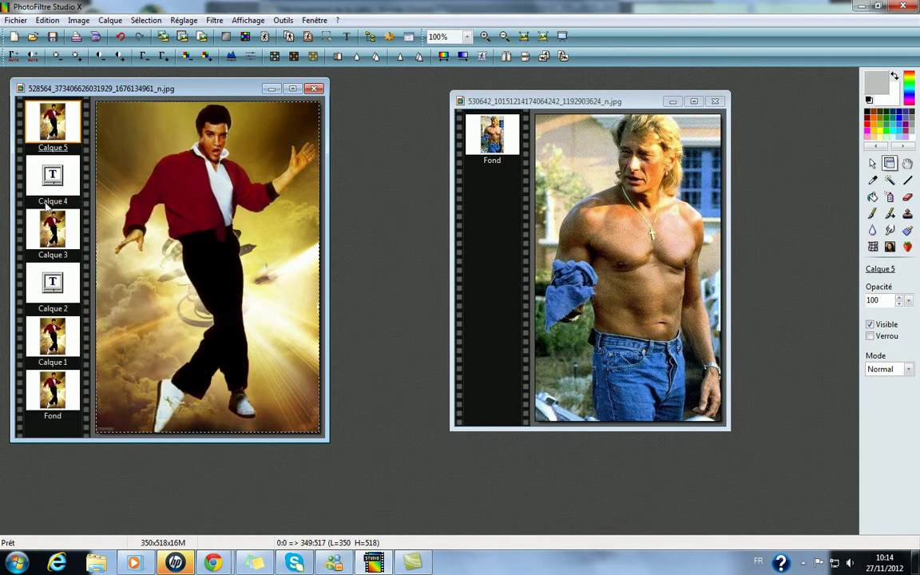
# Step: Duplicate the Calque 4 text layer, raise the copy to the top, and shift its text left until the whole name shows
pyautogui.click(55, 183)
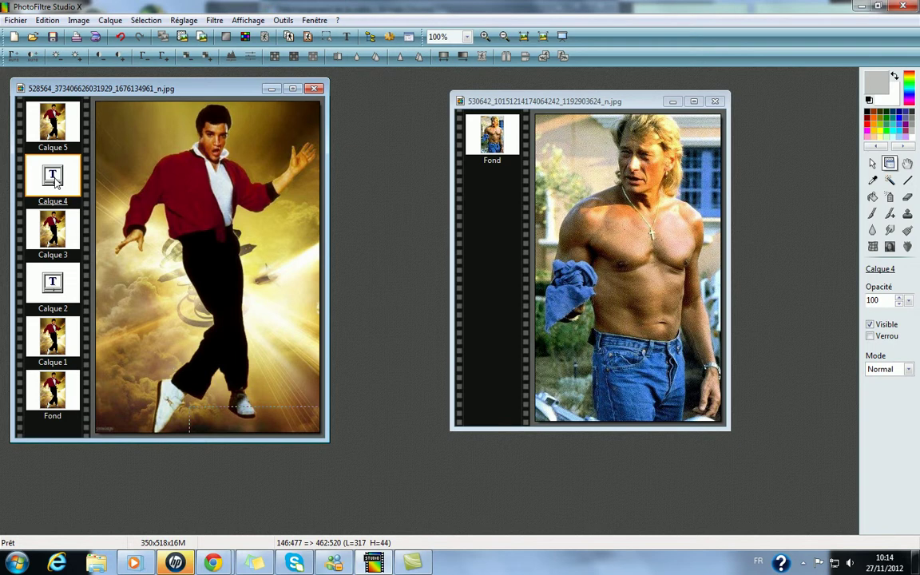
pyautogui.rightClick(56, 183)
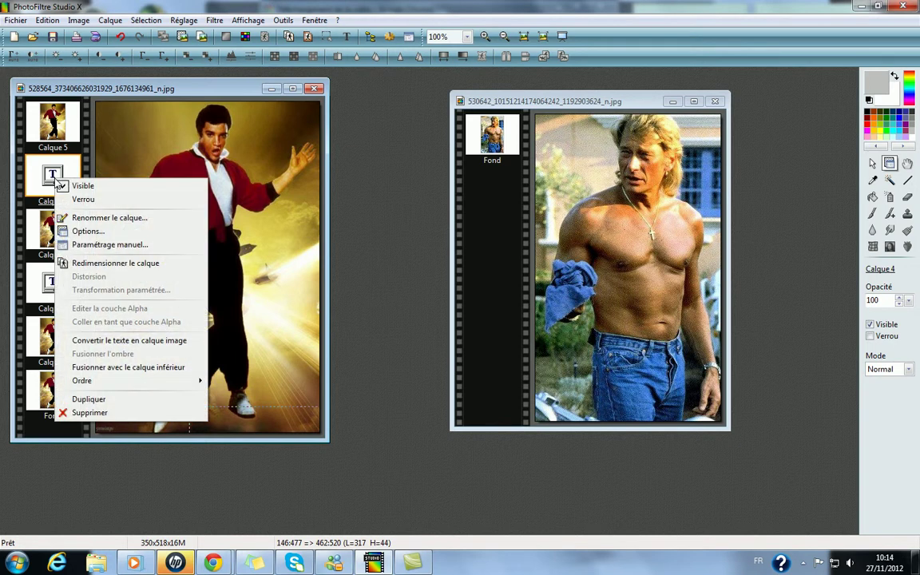
pyautogui.click(84, 399)
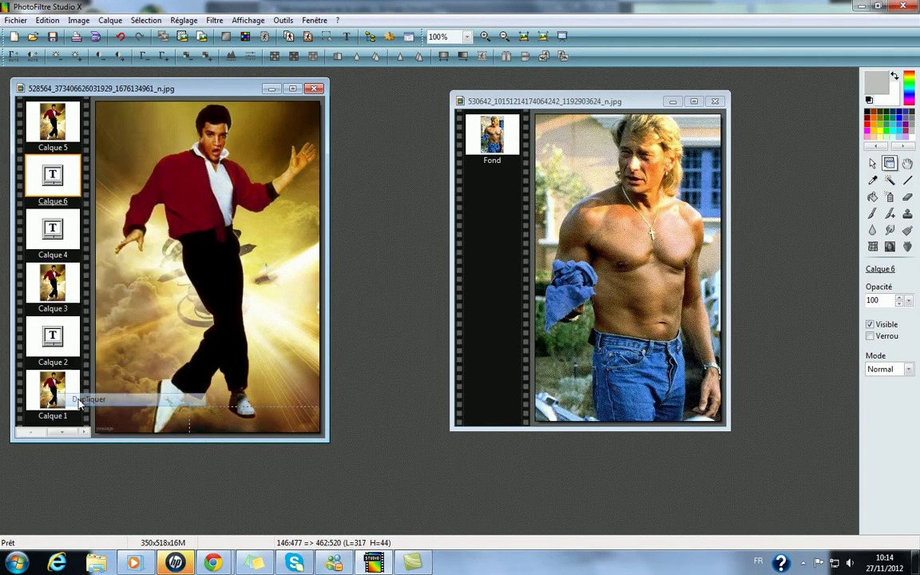
pyautogui.moveTo(60, 172); pyautogui.dragTo(65, 128)
pyautogui.moveTo(255, 421); pyautogui.dragTo(181, 421)
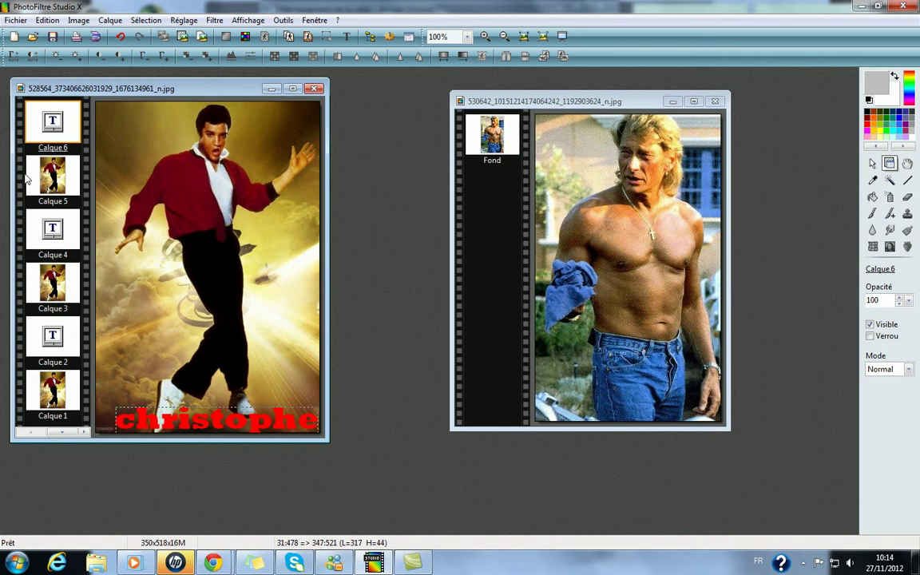
# Step: Duplicate the Calque 5 image layer and move the copy above all other layers
pyautogui.click(56, 178)
pyautogui.rightClick(56, 179)
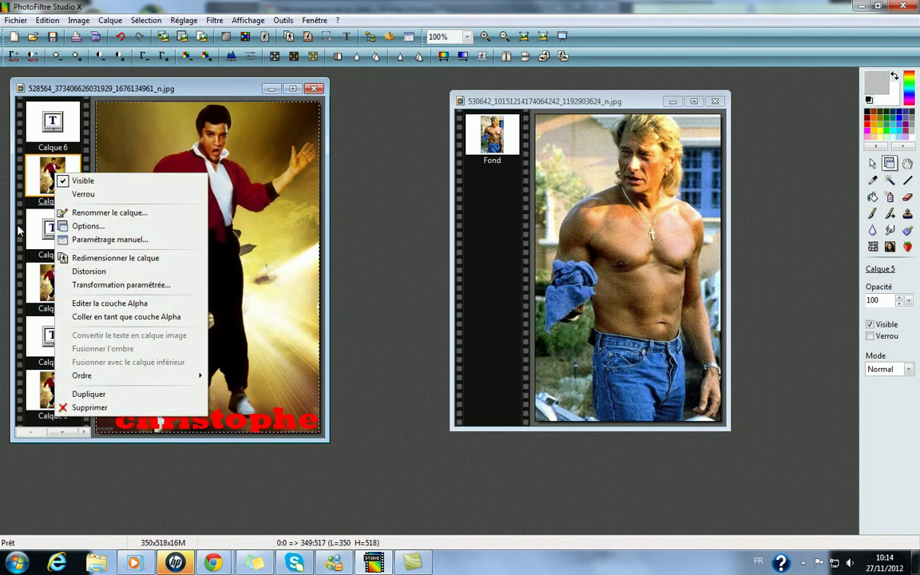
pyautogui.click(80, 390)
pyautogui.moveTo(48, 160); pyautogui.dragTo(46, 110)
# Step: Duplicate the Calque 6 text layer, raise the copy to the top, and shift it past the image's left edge, leaving the last six letters
pyautogui.click(50, 184)
pyautogui.rightClick(51, 186)
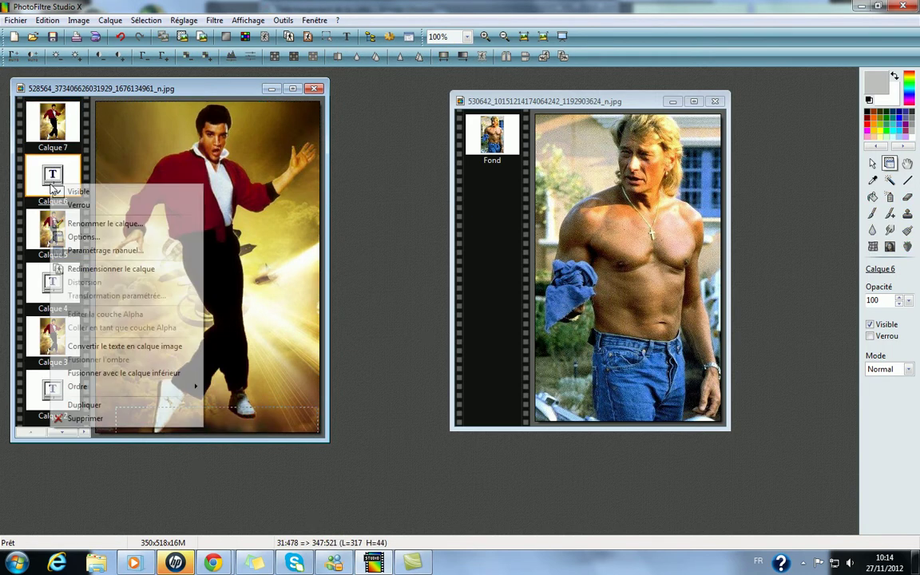
pyautogui.click(82, 405)
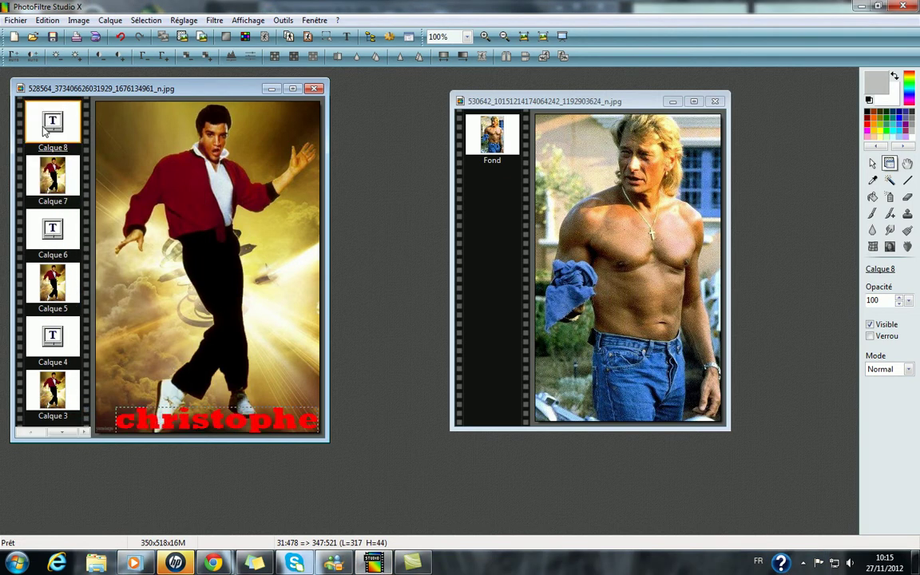
pyautogui.moveTo(217, 425); pyautogui.dragTo(135, 428)
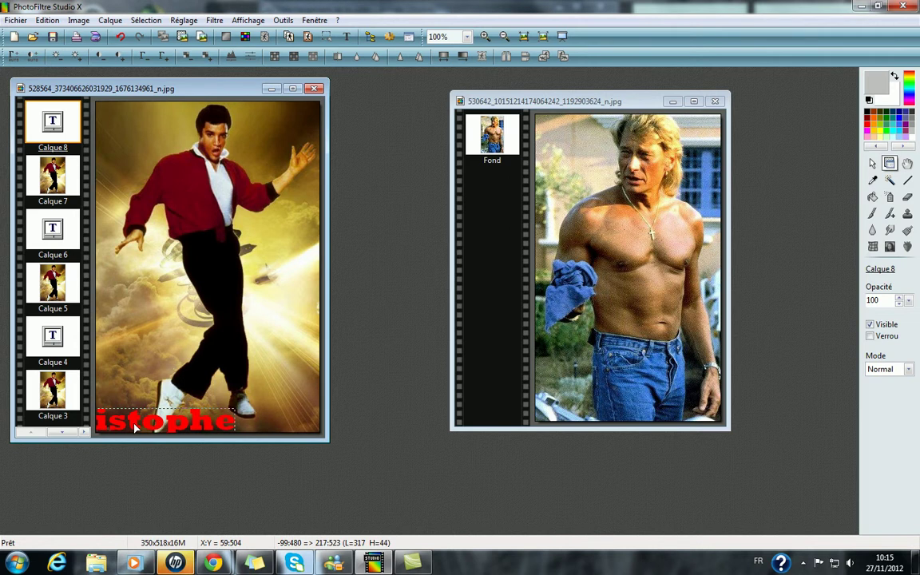
pyautogui.moveTo(135, 428); pyautogui.dragTo(124, 428)
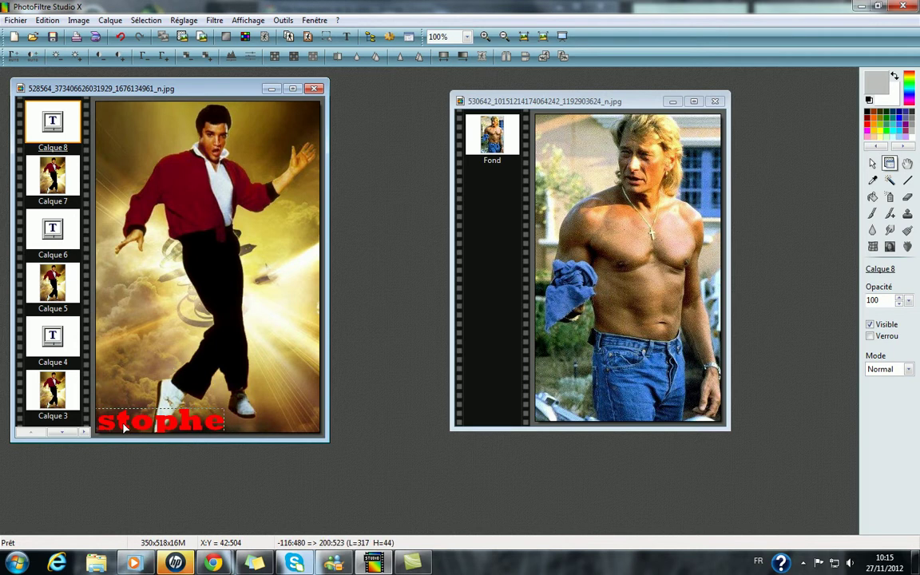
# Step: Duplicate the Calque 7 image layer and move the copy above the Calque 8 text layer
pyautogui.click(49, 171)
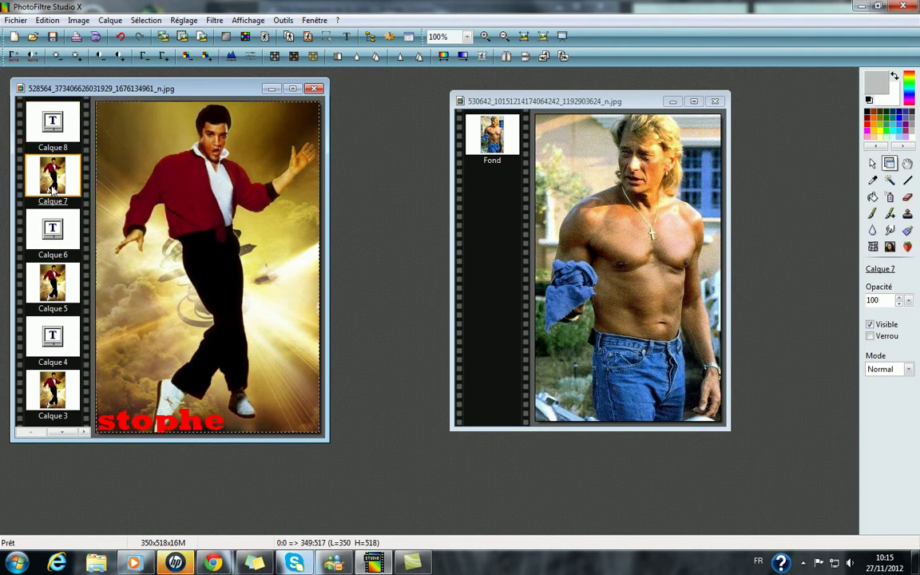
pyautogui.rightClick(50, 186)
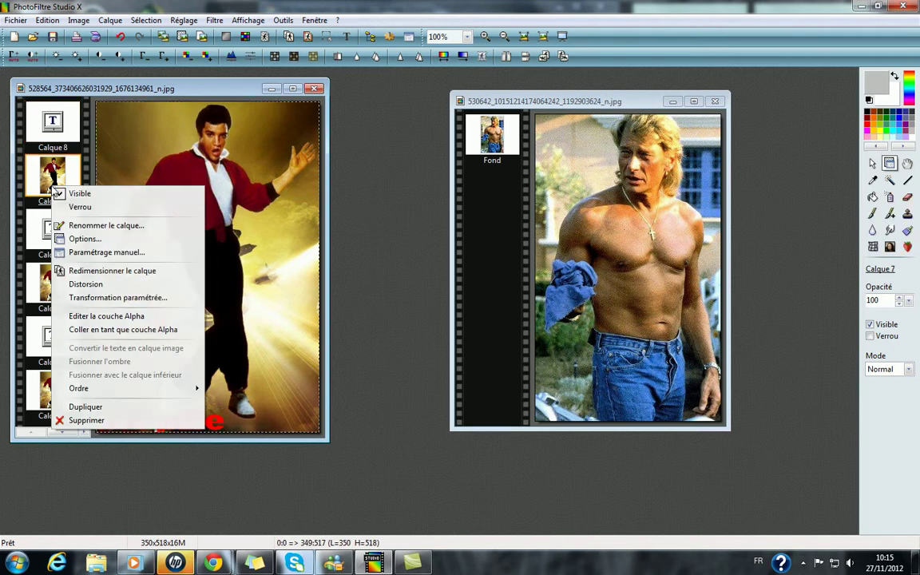
pyautogui.click(81, 408)
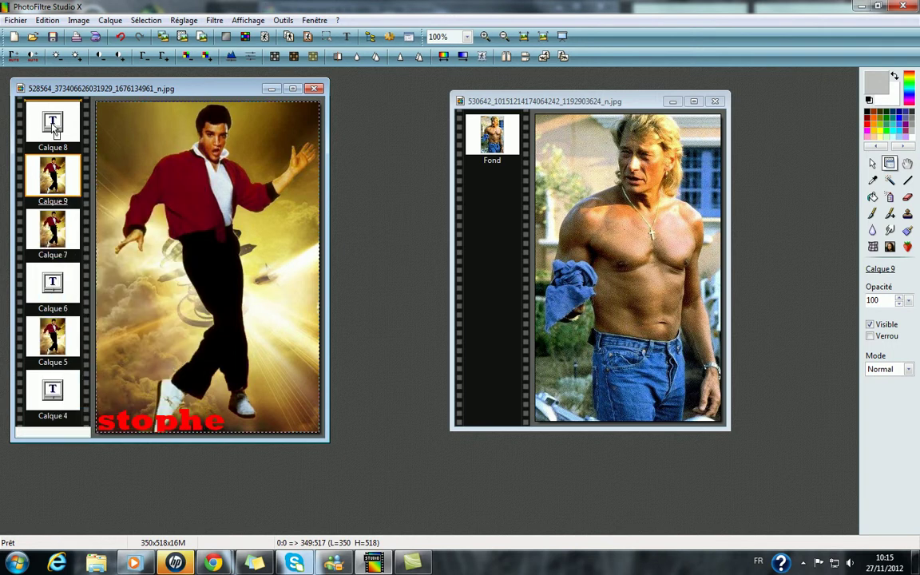
# Step: Duplicate the Calque 8 text layer, raise the copy to the top, and shift its text left until only the last three letters show
pyautogui.click(51, 175)
pyautogui.rightClick(46, 177)
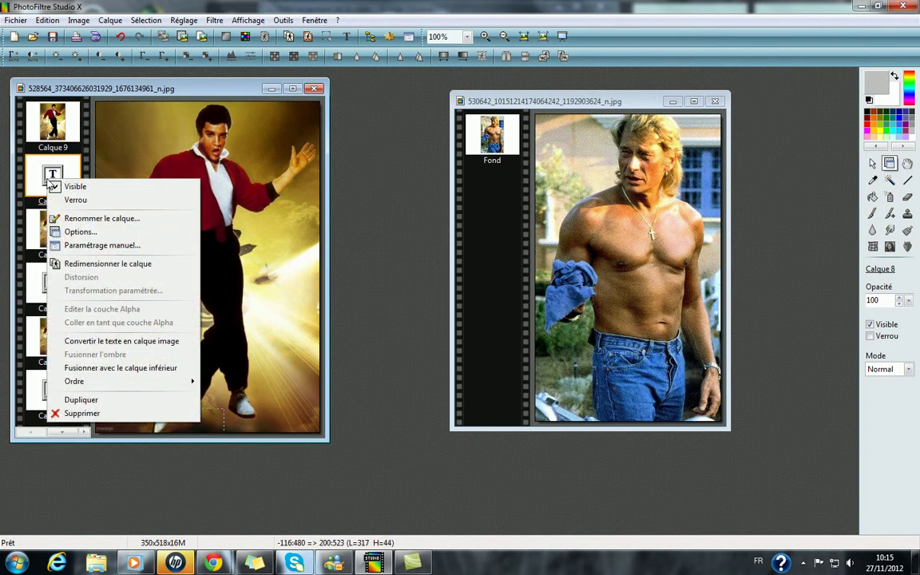
pyautogui.click(74, 401)
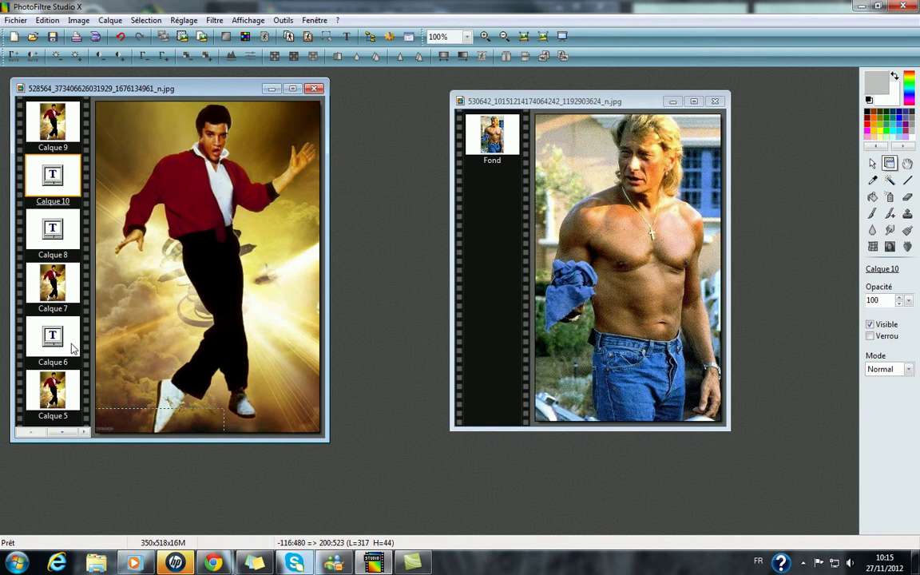
pyautogui.moveTo(68, 178); pyautogui.dragTo(53, 120)
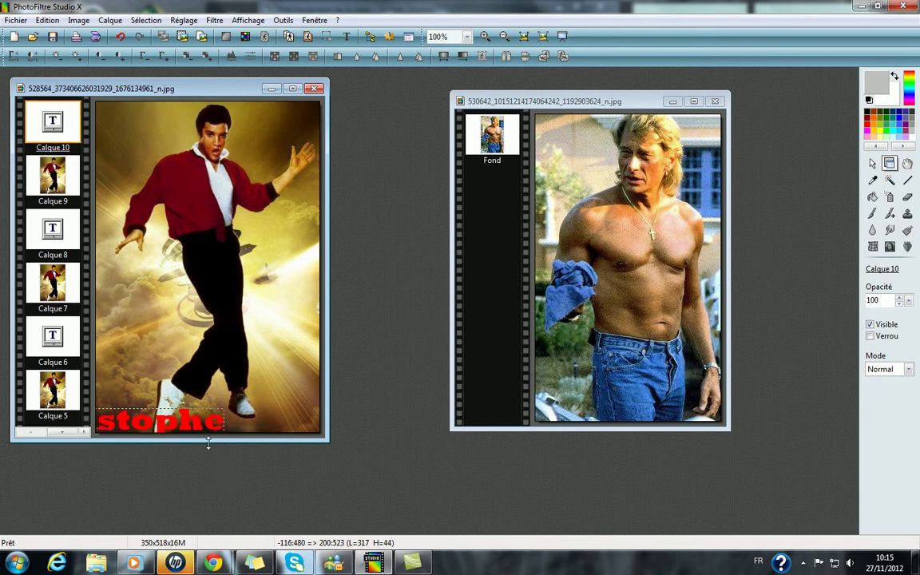
pyautogui.moveTo(187, 385); pyautogui.dragTo(201, 428)
pyautogui.click(121, 37)
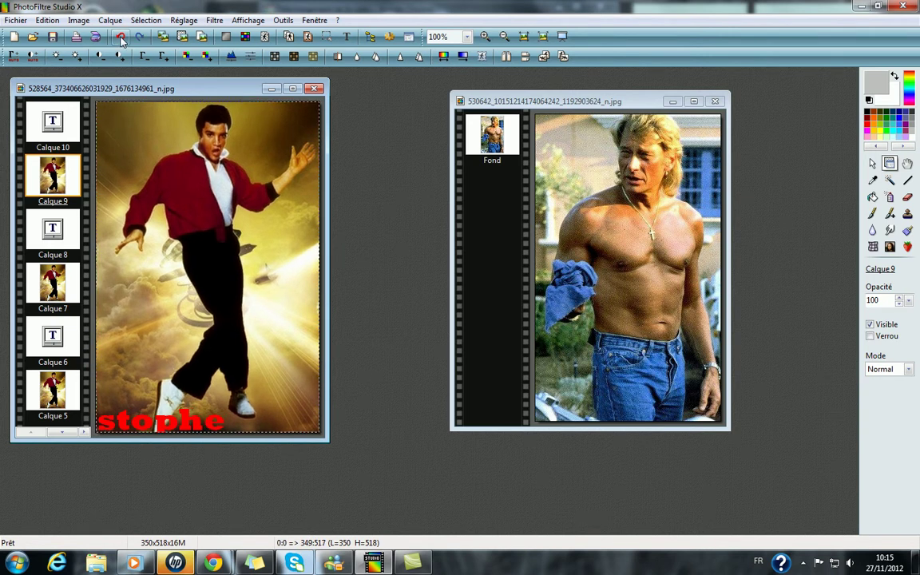
pyautogui.click(56, 118)
pyautogui.moveTo(184, 421); pyautogui.dragTo(125, 421)
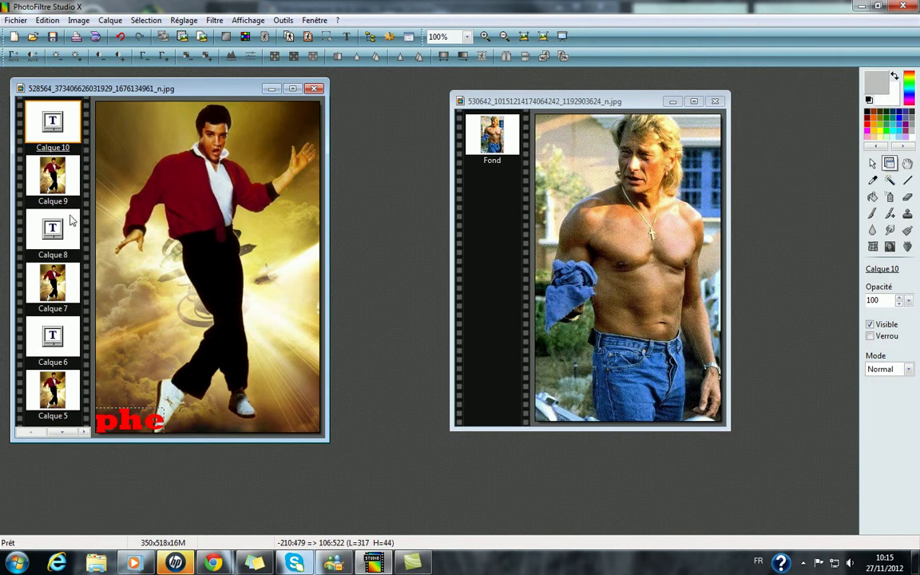
# Step: Duplicate the Calque 9 image layer and move the copy above the Calque 10 text layer
pyautogui.click(64, 183)
pyautogui.rightClick(64, 184)
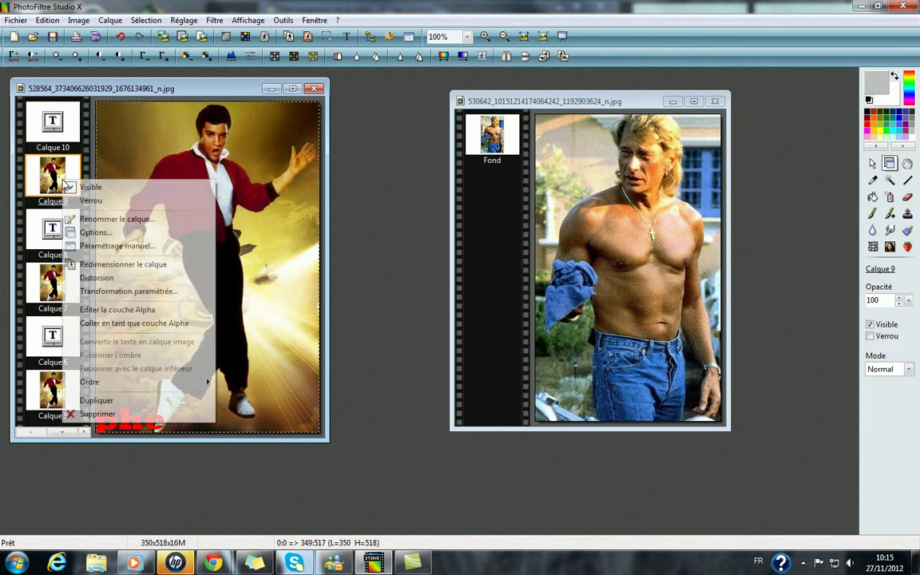
pyautogui.click(83, 402)
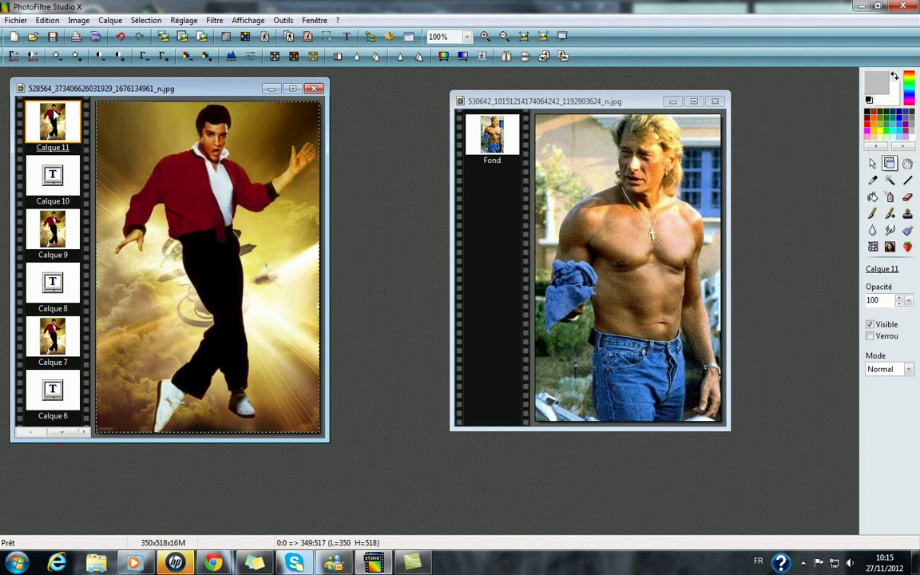
# Step: Duplicate the Calque 10 text layer, raise the copy to the top, and shift its text completely past the image's left edge
pyautogui.click(45, 171)
pyautogui.rightClick(45, 182)
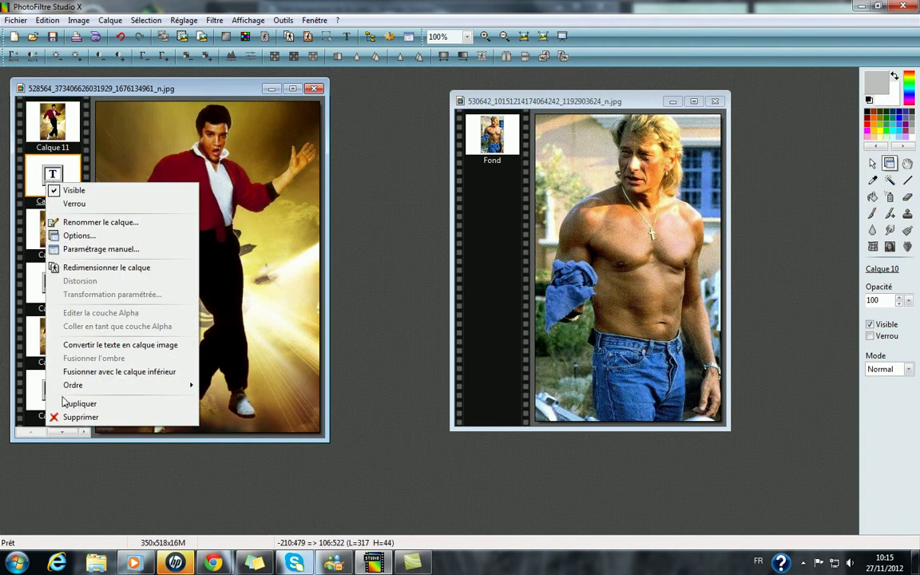
pyautogui.click(61, 404)
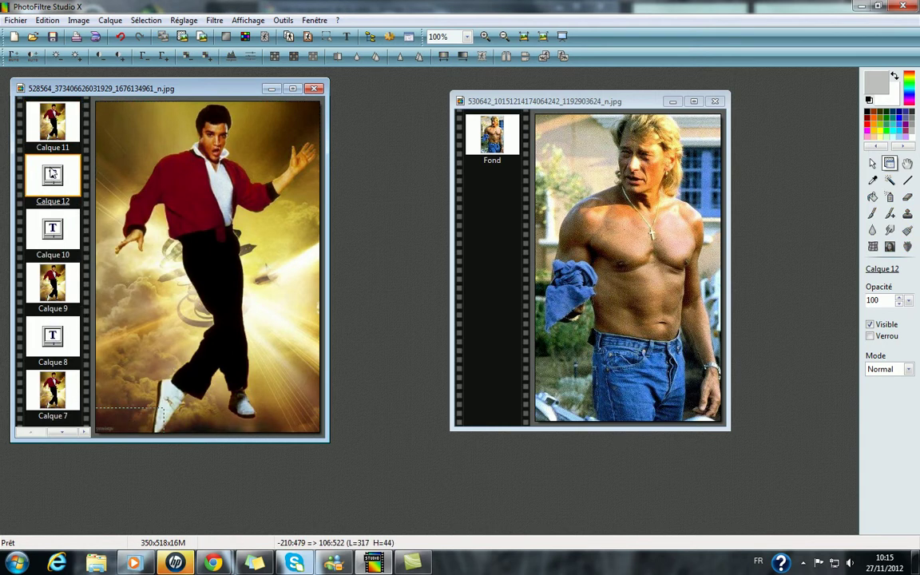
pyautogui.moveTo(52, 173); pyautogui.dragTo(51, 124)
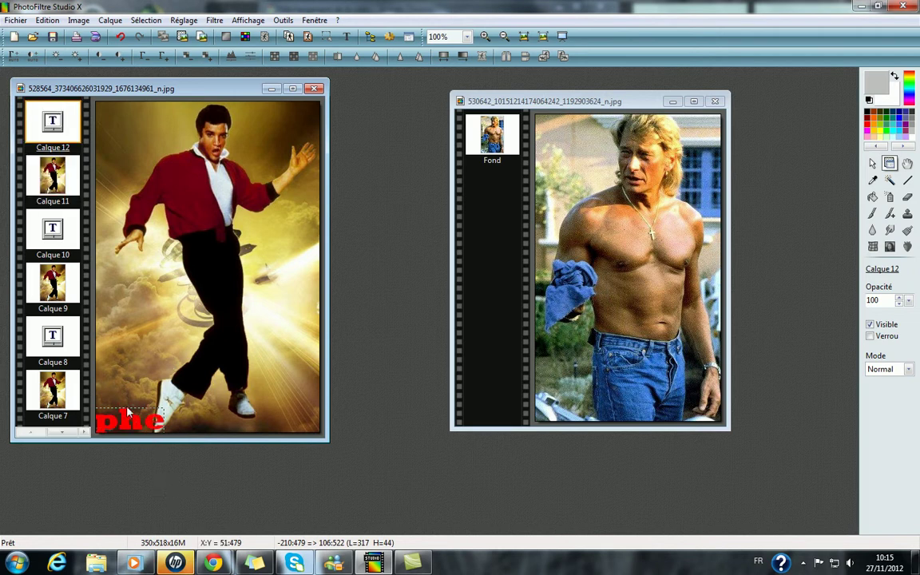
pyautogui.moveTo(132, 417); pyautogui.dragTo(57, 421)
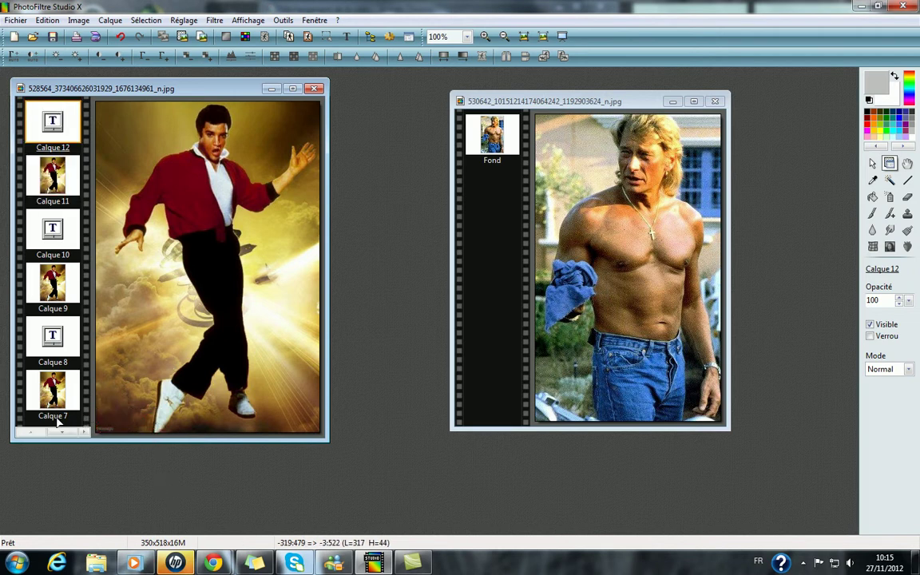
# Step: Merge the text layers Calque 12, Calque 10 and Calque 8 each with the image layer directly below
pyautogui.rightClick(46, 122)
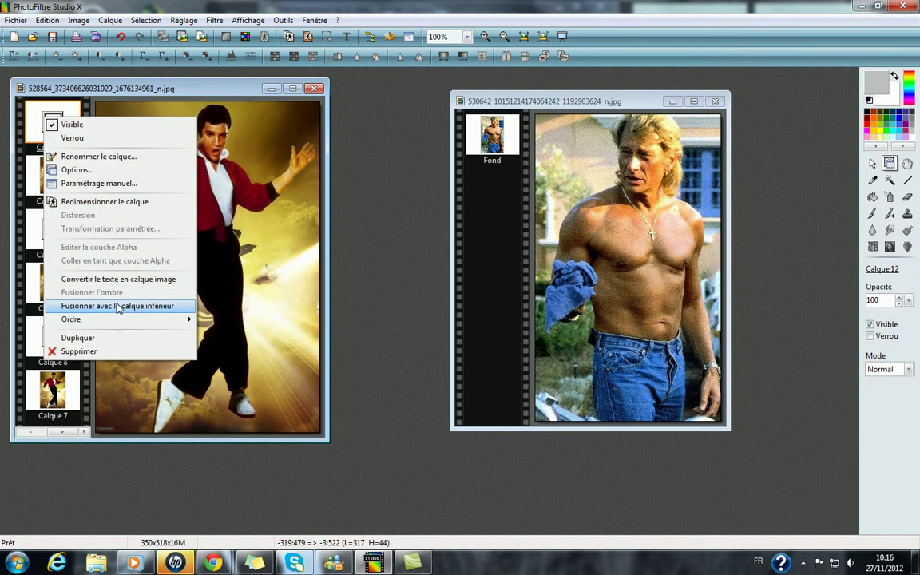
pyautogui.click(118, 306)
pyautogui.click(55, 186)
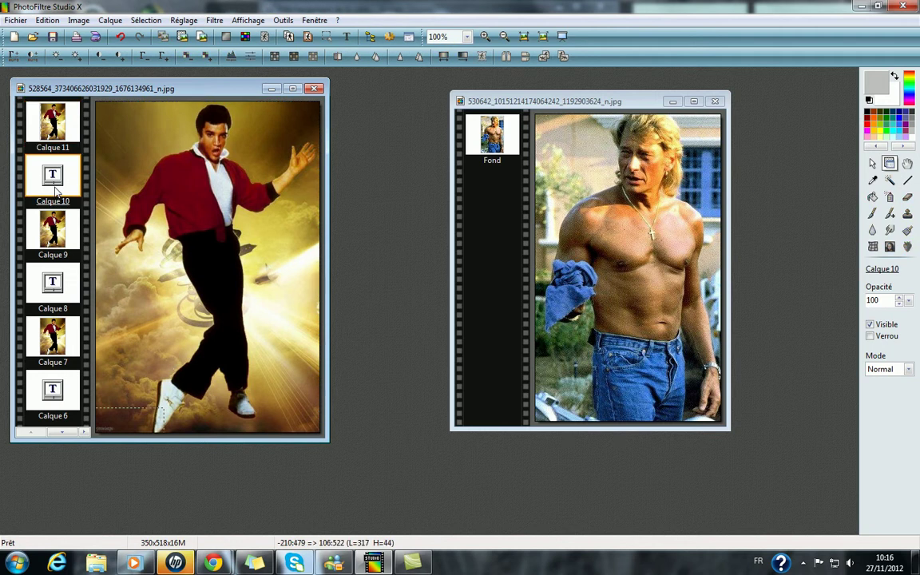
pyautogui.rightClick(55, 190)
pyautogui.click(74, 380)
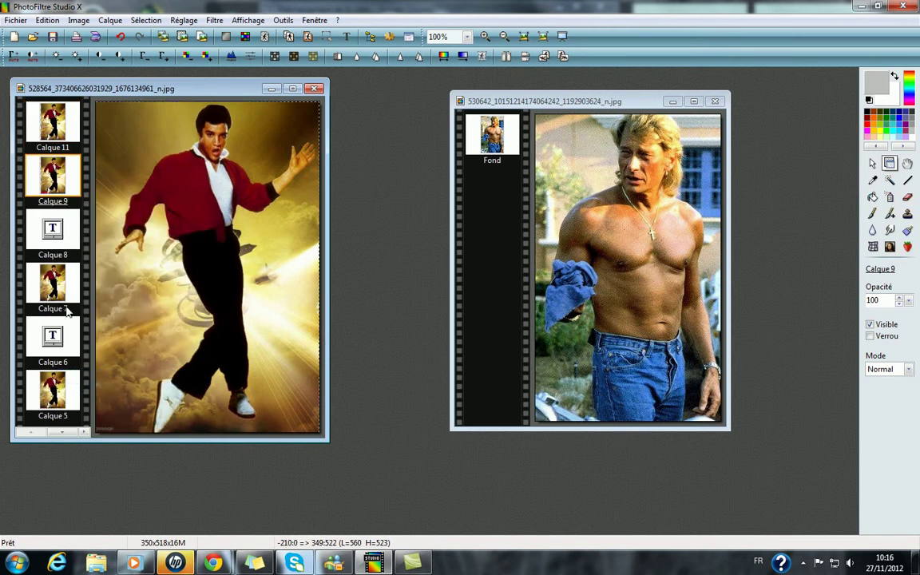
pyautogui.rightClick(53, 225)
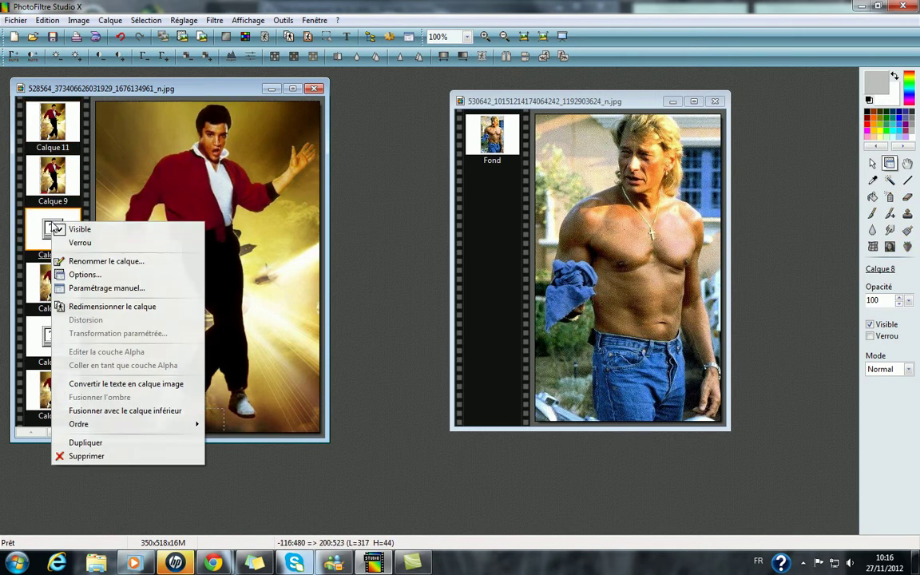
pyautogui.click(83, 412)
# Step: Merge the remaining text layers Calque 6, Calque 4 and Calque 2 each with the image layer directly below
pyautogui.rightClick(61, 296)
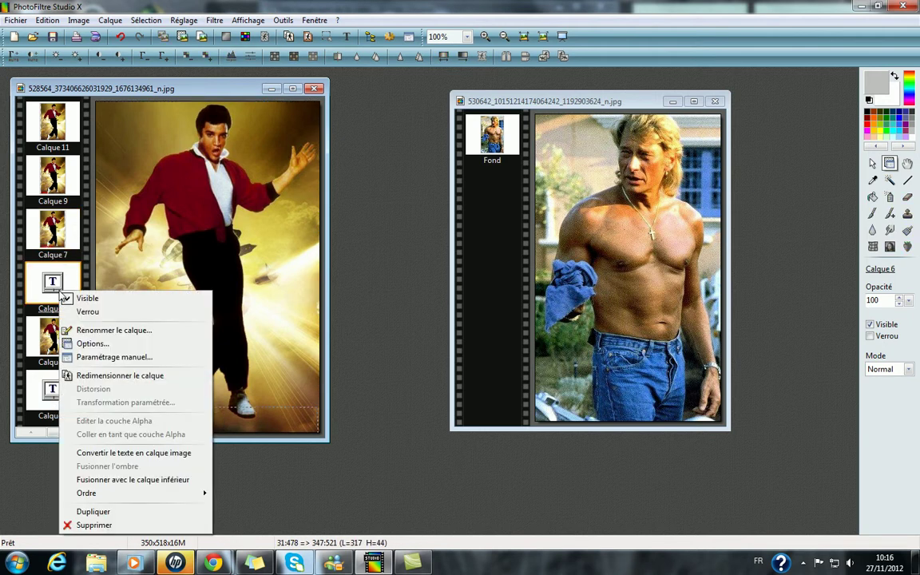
pyautogui.click(102, 479)
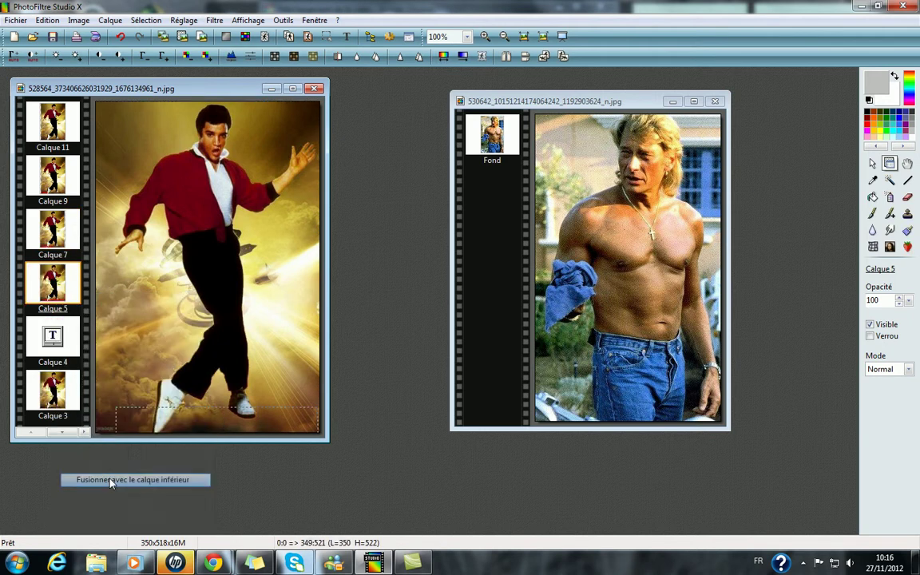
pyautogui.rightClick(64, 341)
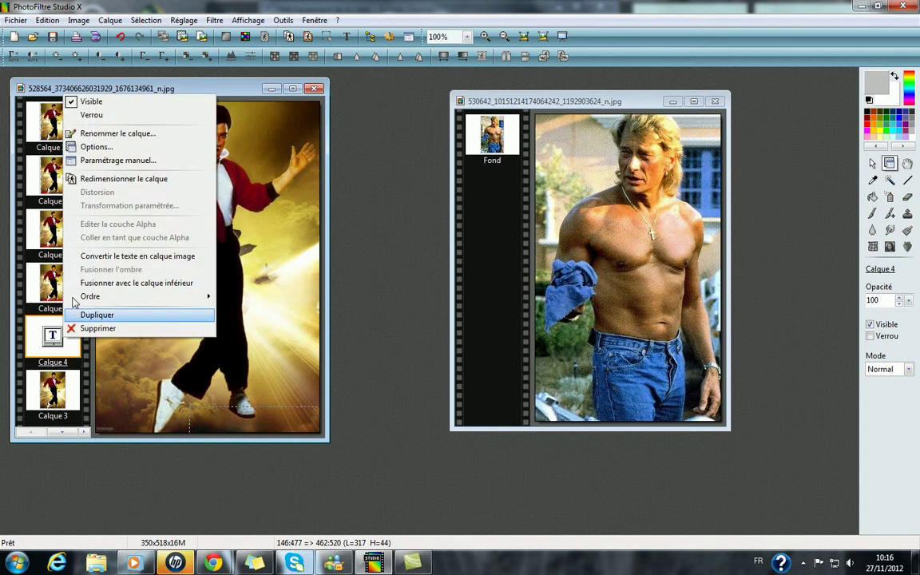
pyautogui.click(102, 284)
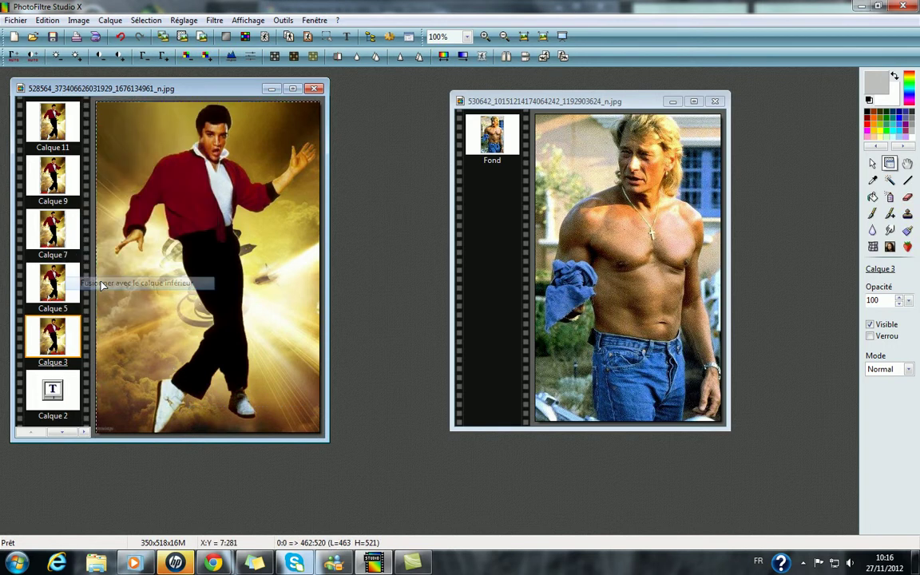
pyautogui.rightClick(66, 393)
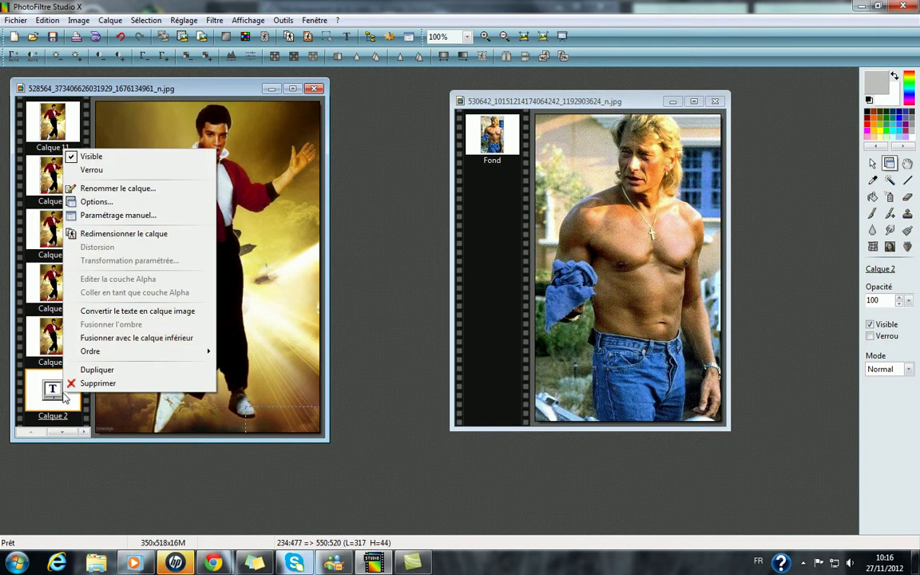
pyautogui.click(104, 336)
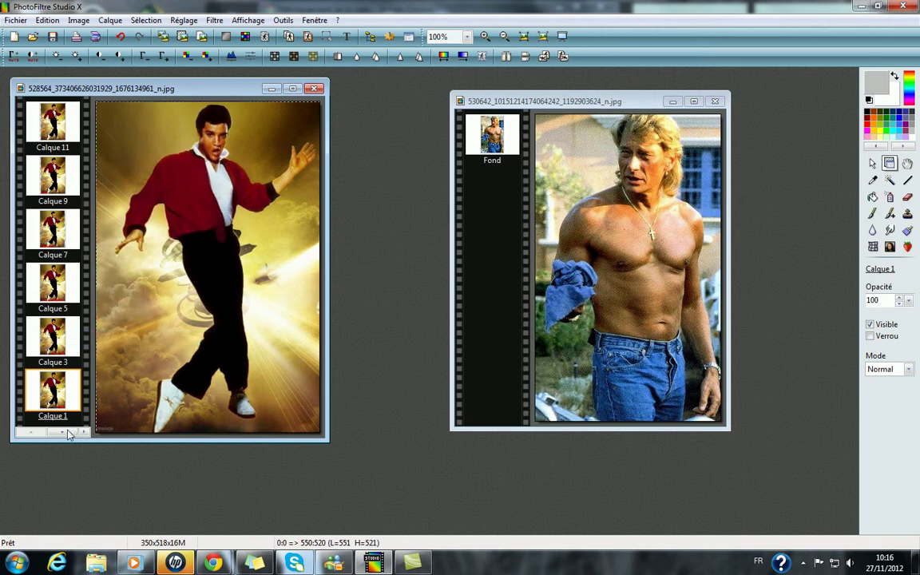
pyautogui.scroll(-1, 65, 416)
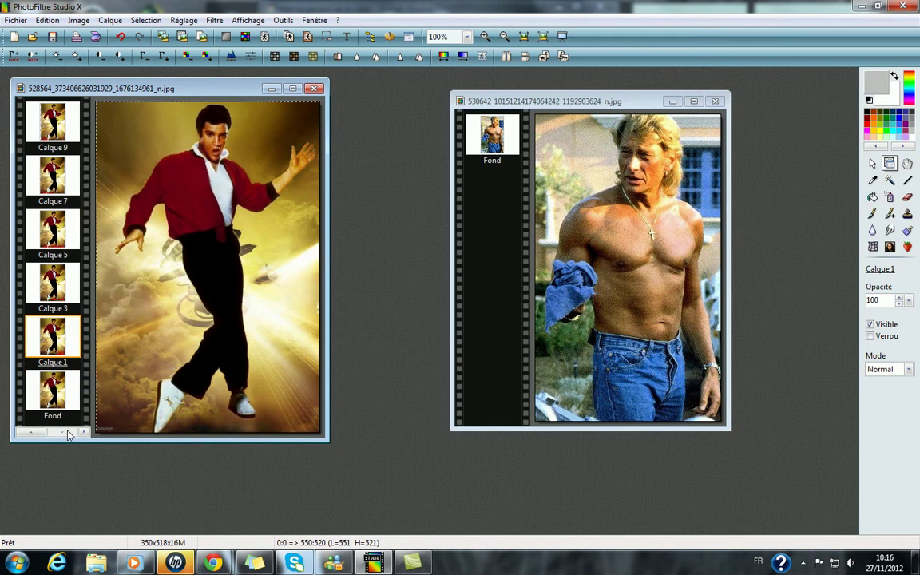
# Step: Preview the layers as an animated GIF in the browser and close the preview window
pyautogui.click(283, 20)
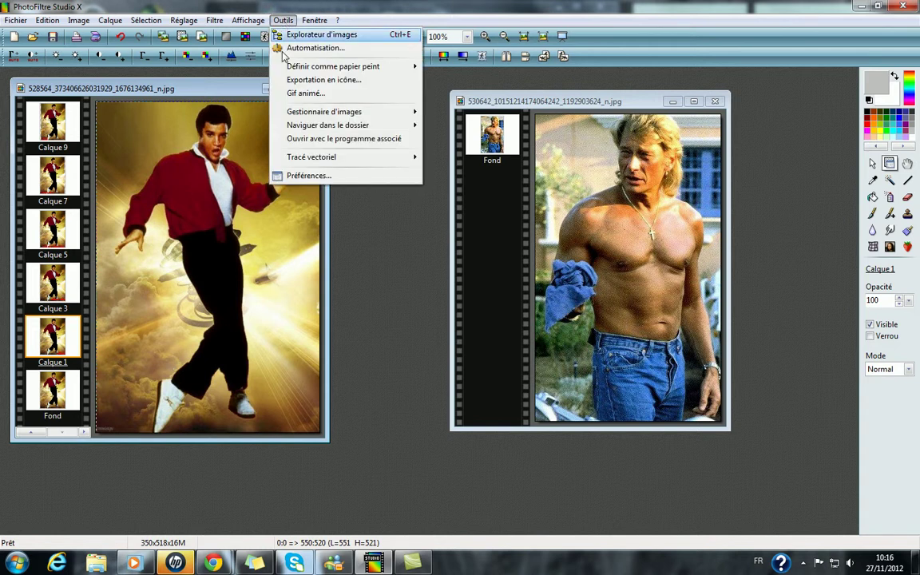
pyautogui.click(301, 94)
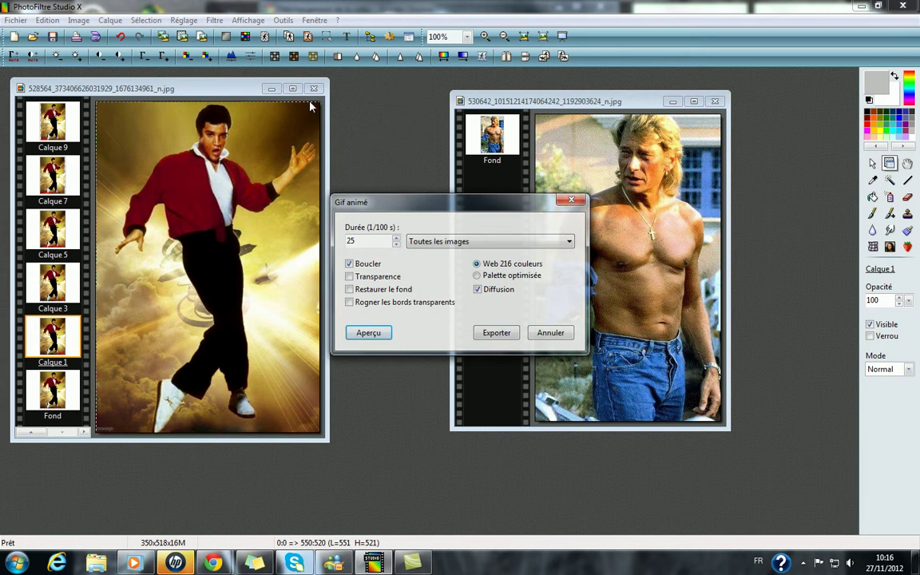
pyautogui.click(368, 334)
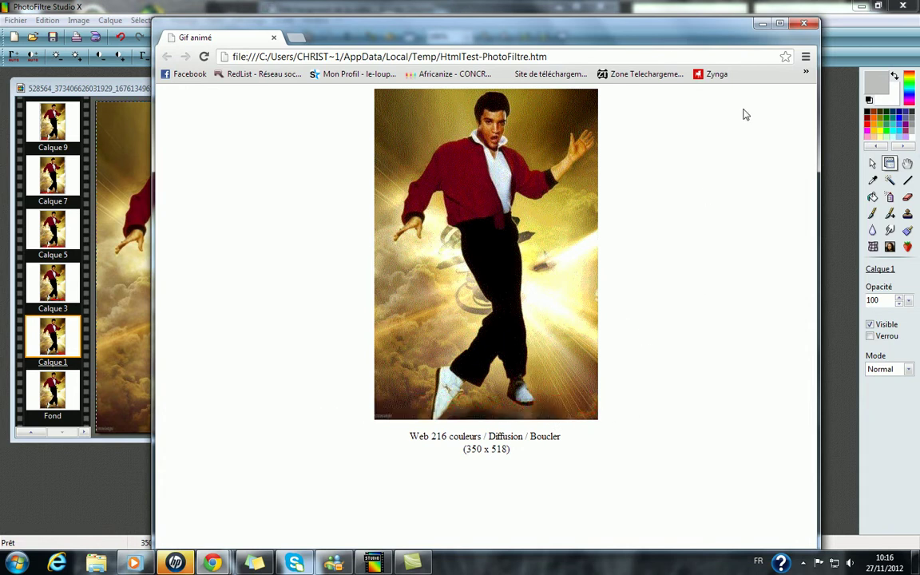
pyautogui.click(805, 24)
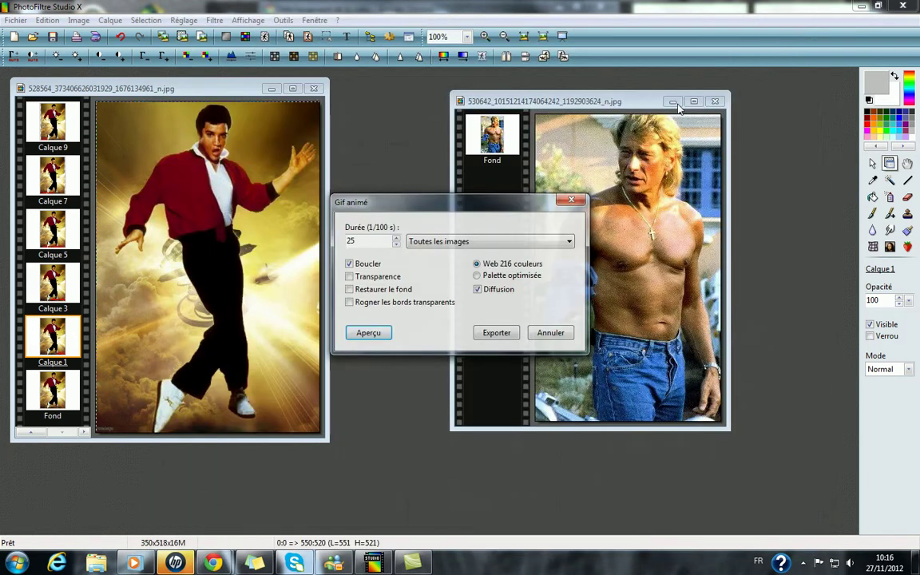
# Step: Open the animated GIF export's save dialog, and close it and the GIF settings without saving
pyautogui.click(491, 334)
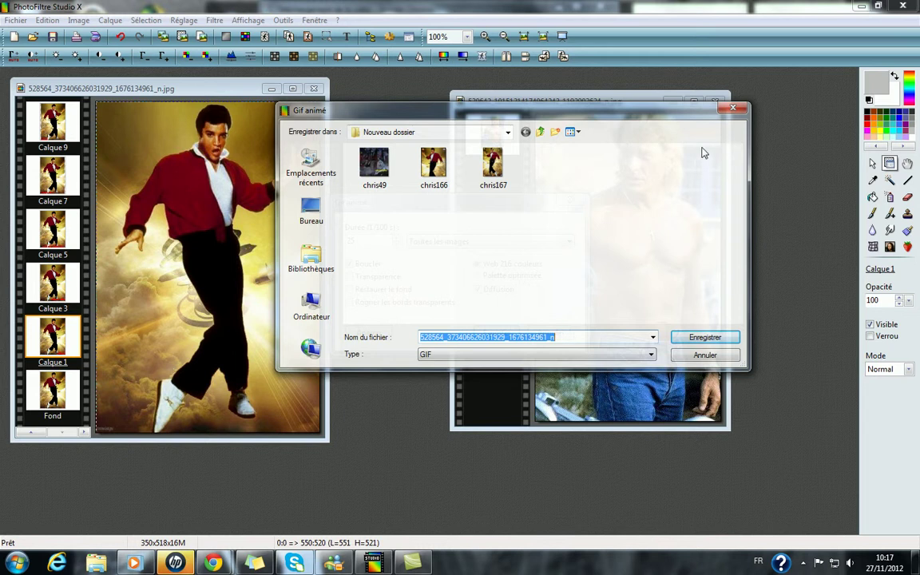
pyautogui.click(732, 107)
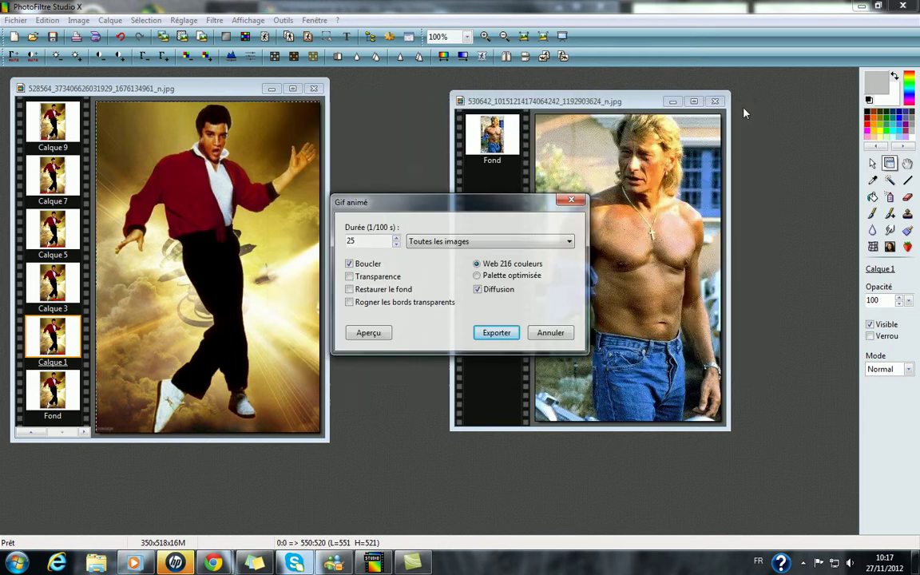
pyautogui.click(569, 201)
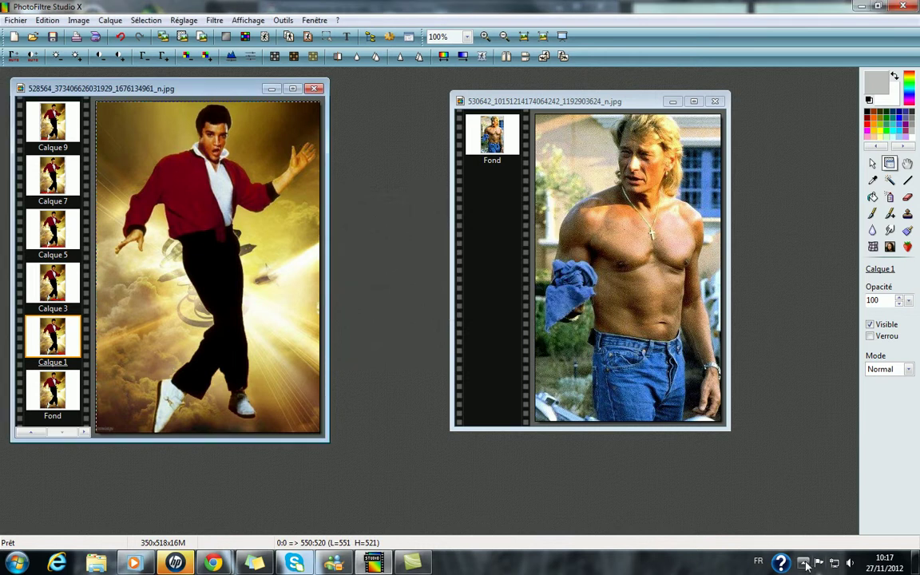